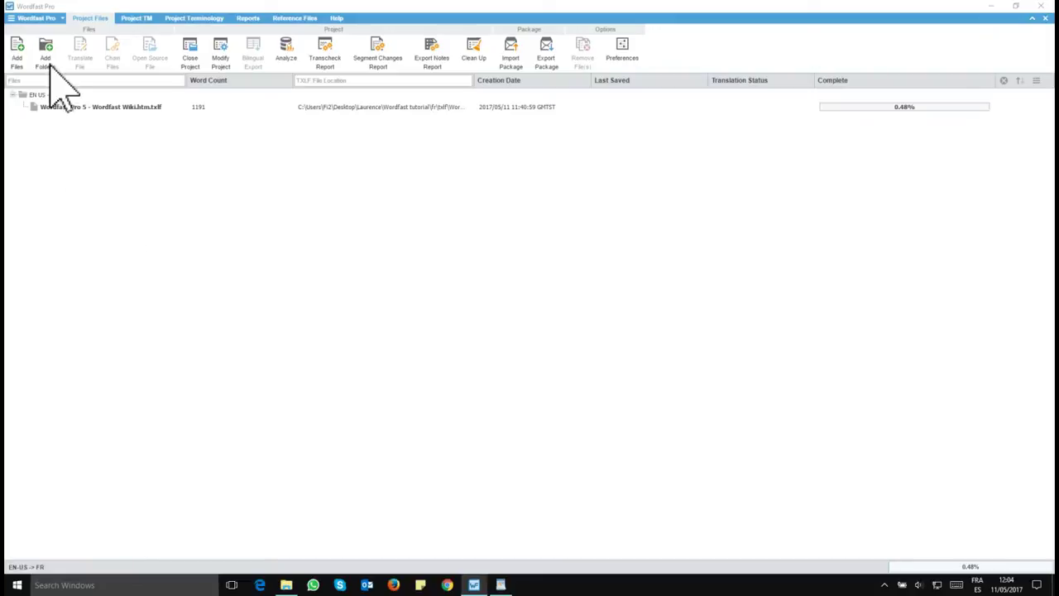
Switch to the Project Terminology view, which lists no glossaries yet for the EN-US -> FR project.
left_click(41, 18)
left_click(43, 20)
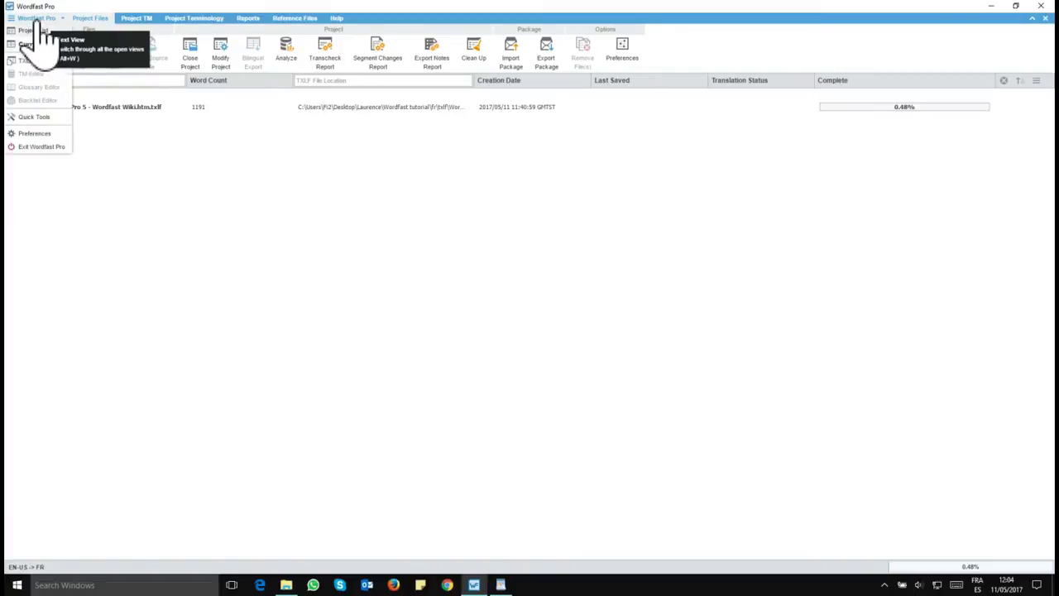
left_click(38, 19)
left_click(39, 21)
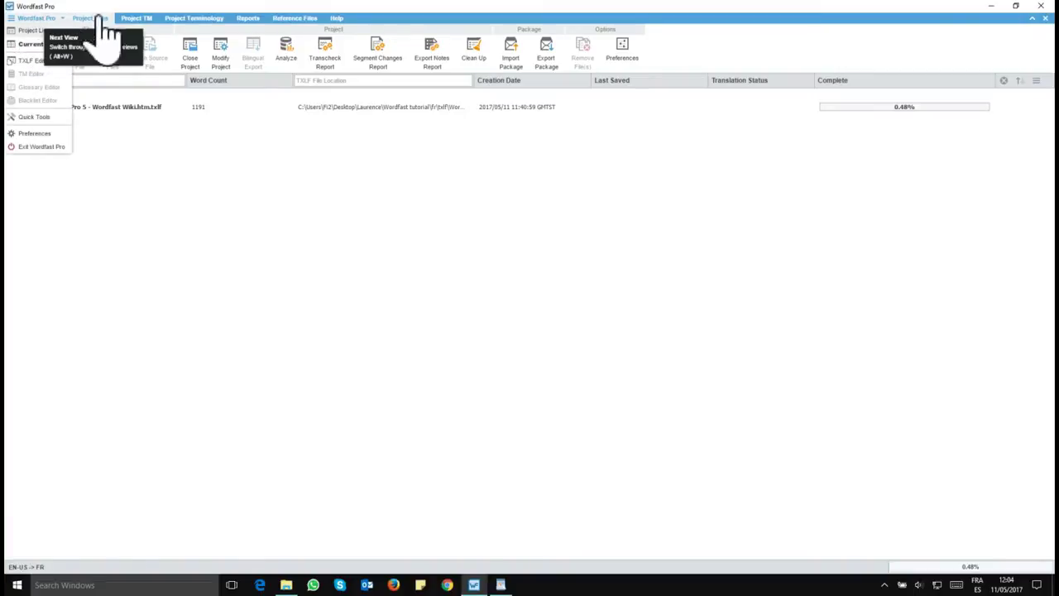
left_click(197, 21)
left_click(197, 20)
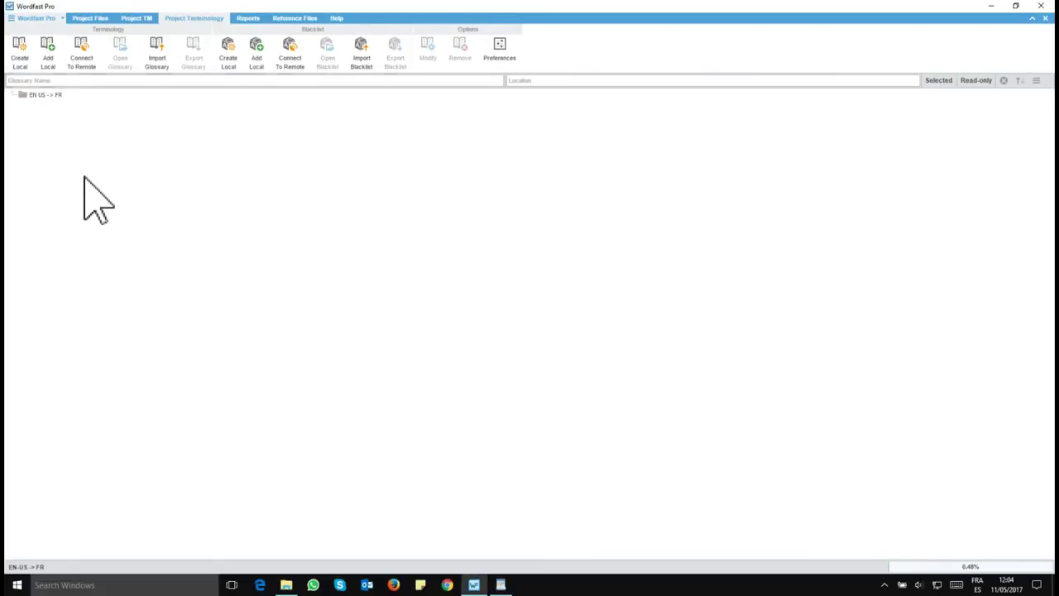
Start a WF Server remote glossary named IATE, then bring up IATE credentials.rtf in WordPad.
left_click(82, 62)
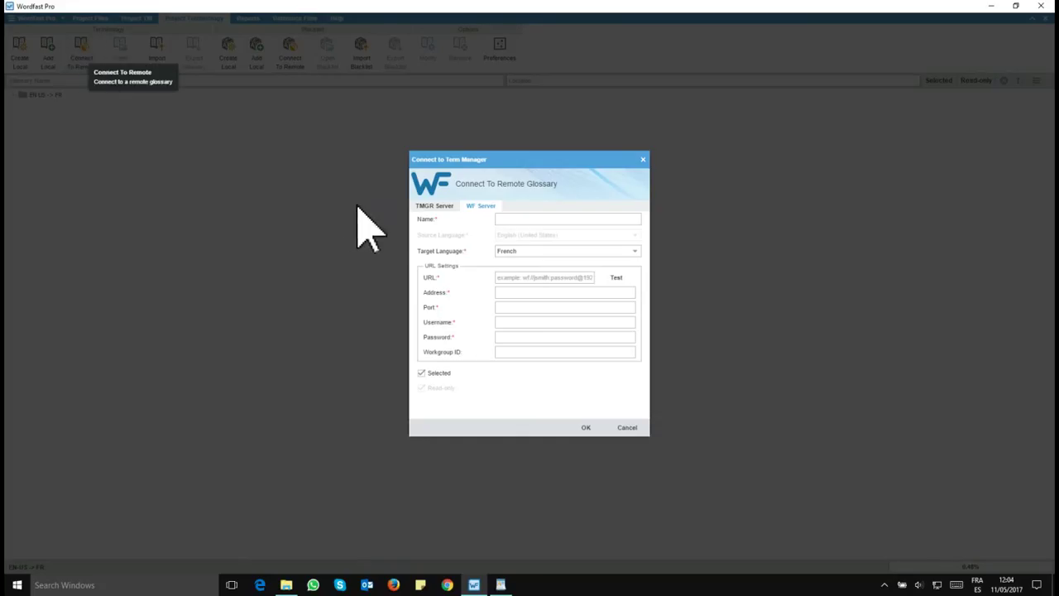
left_click(481, 206)
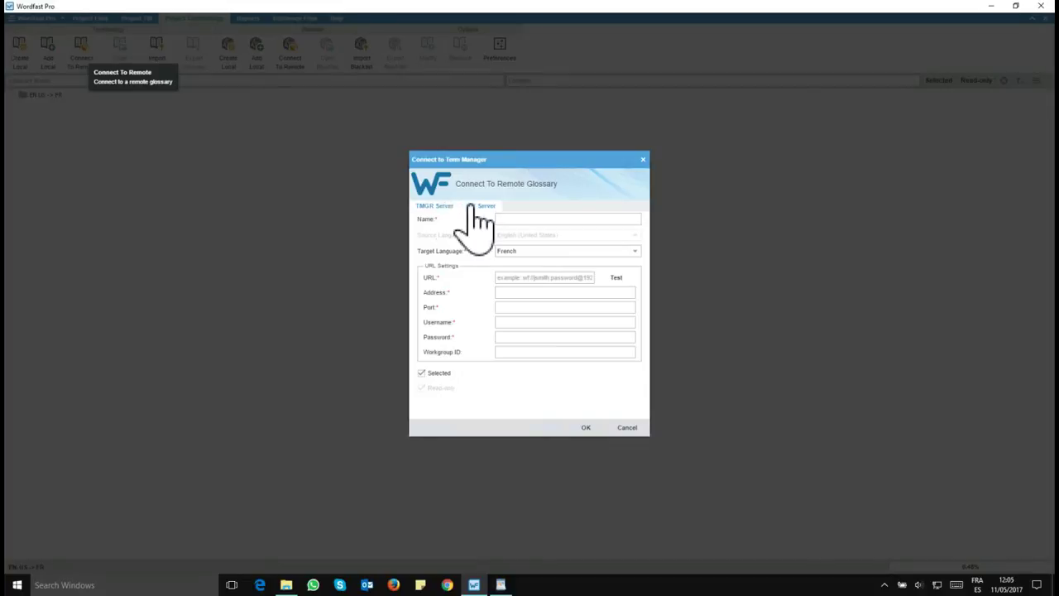
left_click(436, 206)
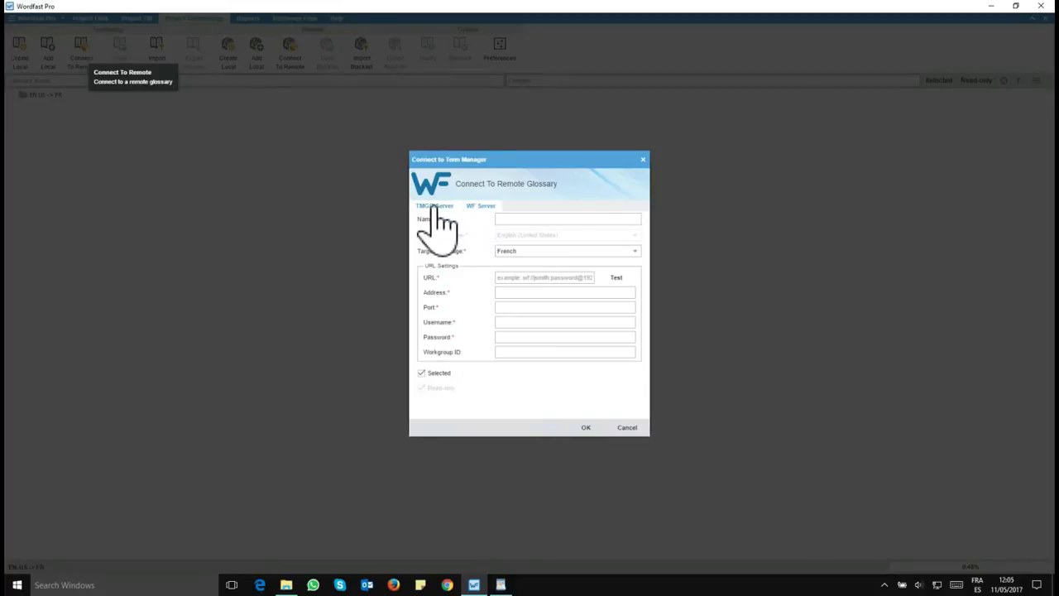
left_click(505, 220)
type("IATE")
key("Tab")
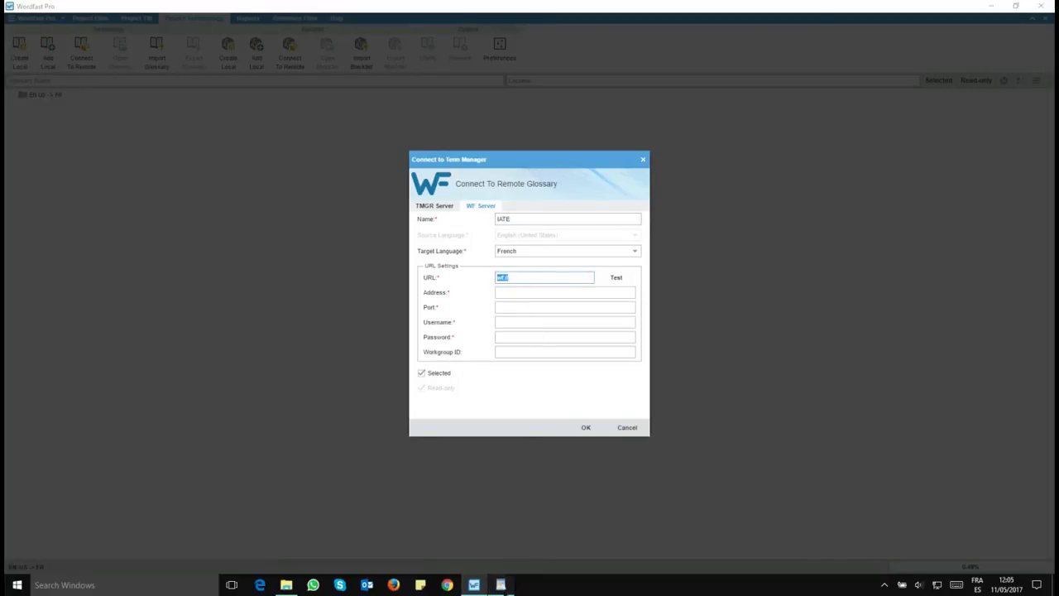
left_click(501, 584)
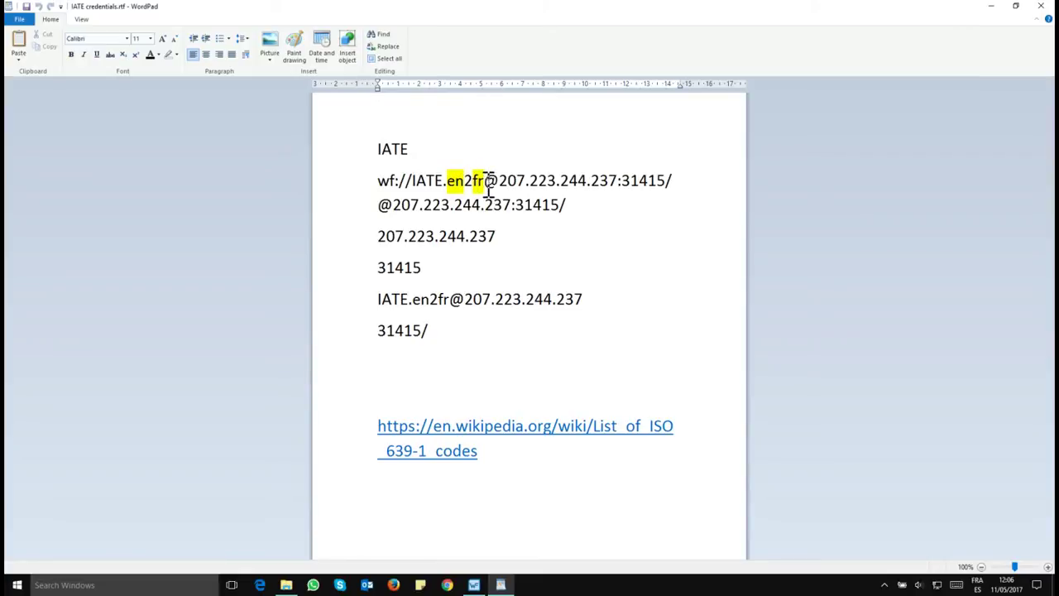
left_click(481, 182)
left_click(585, 204)
left_click_drag(584, 205, 389, 184)
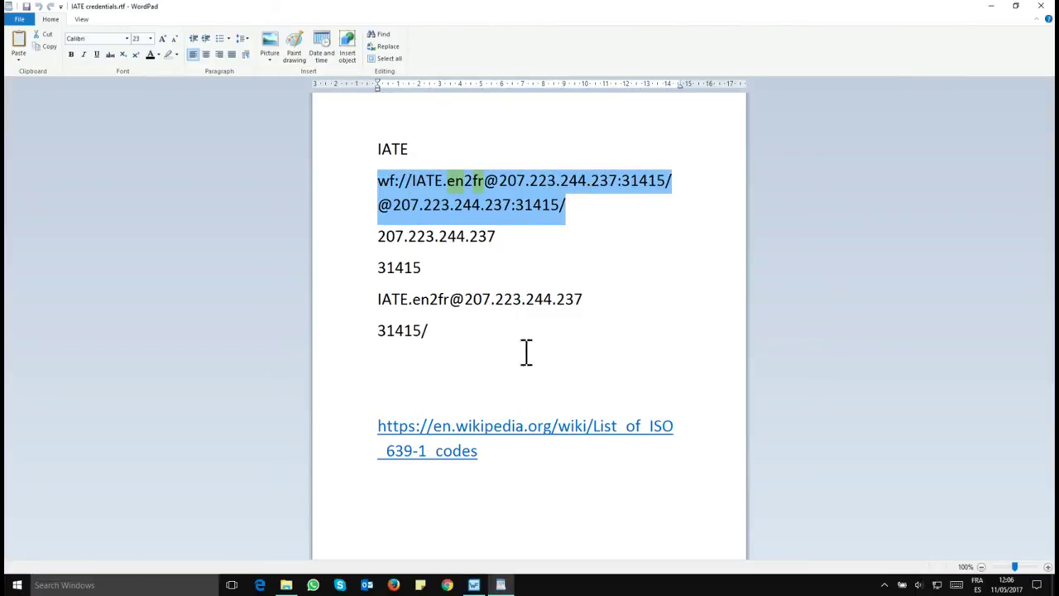
Paste the wf:// URL into the glossary URL field, auto-filling address 207.223.244.237 and port 31415.
left_click(473, 585)
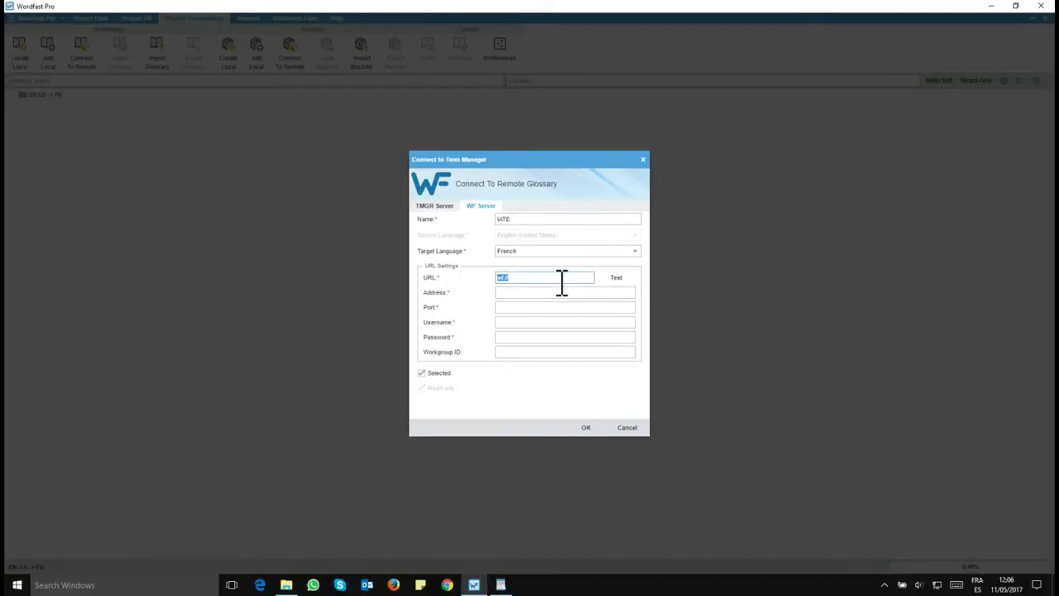
key("ctrl+v")
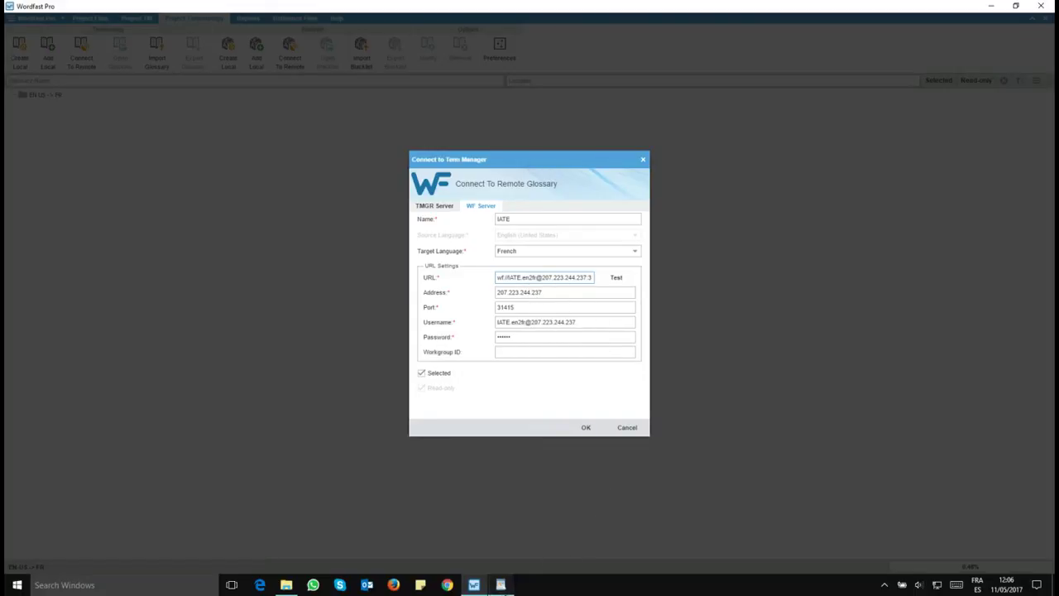
left_click(500, 584)
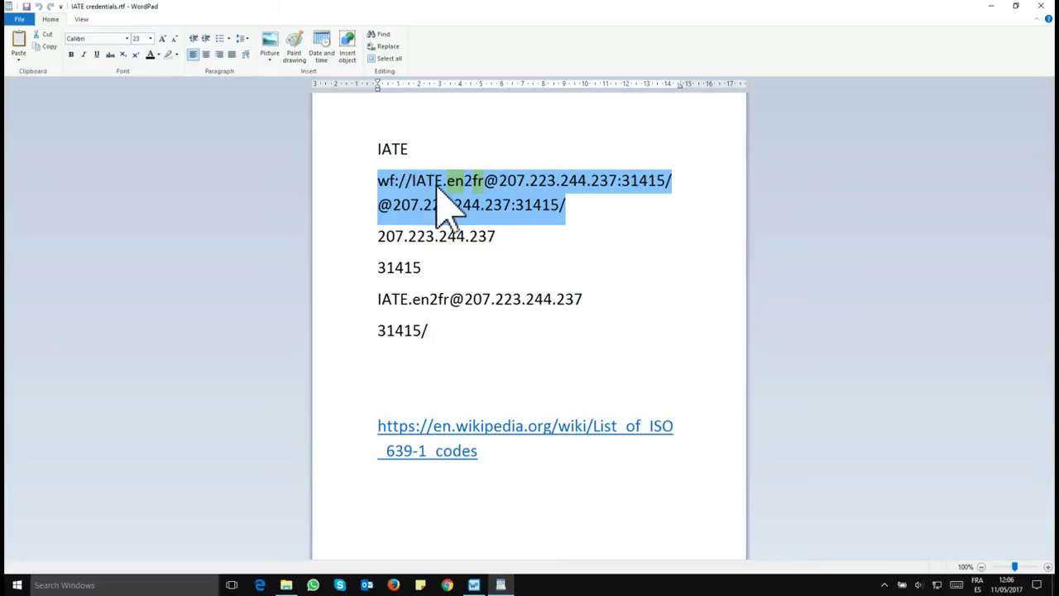
left_click(501, 585)
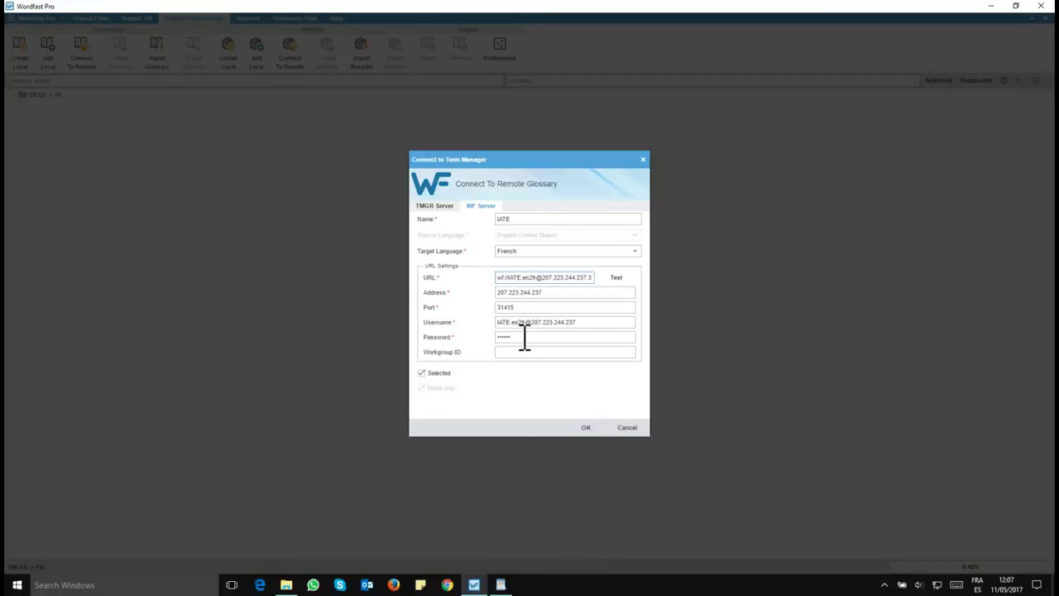
In the WordPad credentials document, clear the URL selection and select the last credential line.
left_click(501, 584)
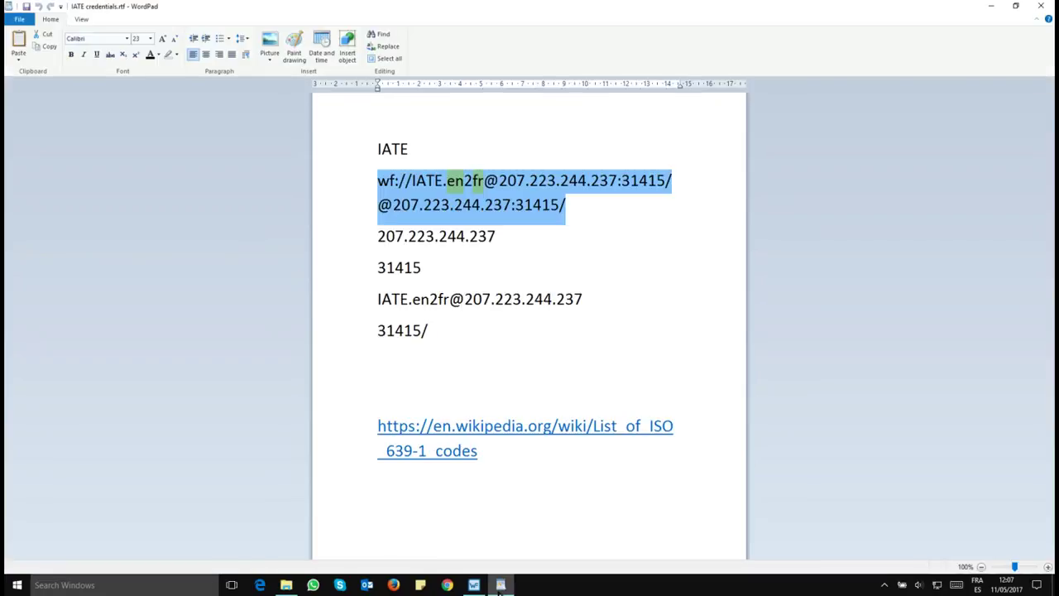
left_click(438, 335)
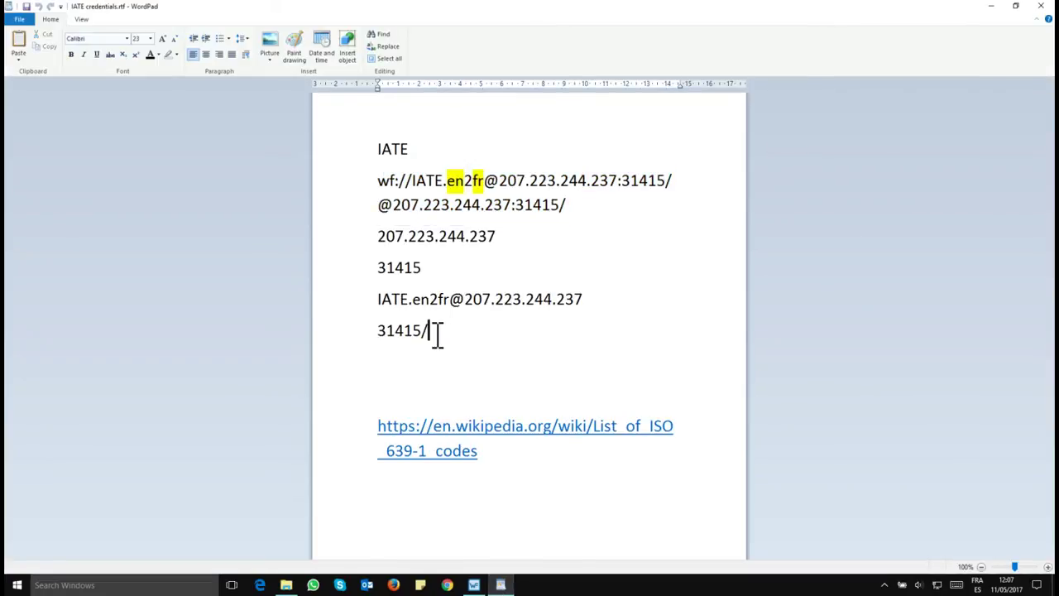
double_click(406, 333)
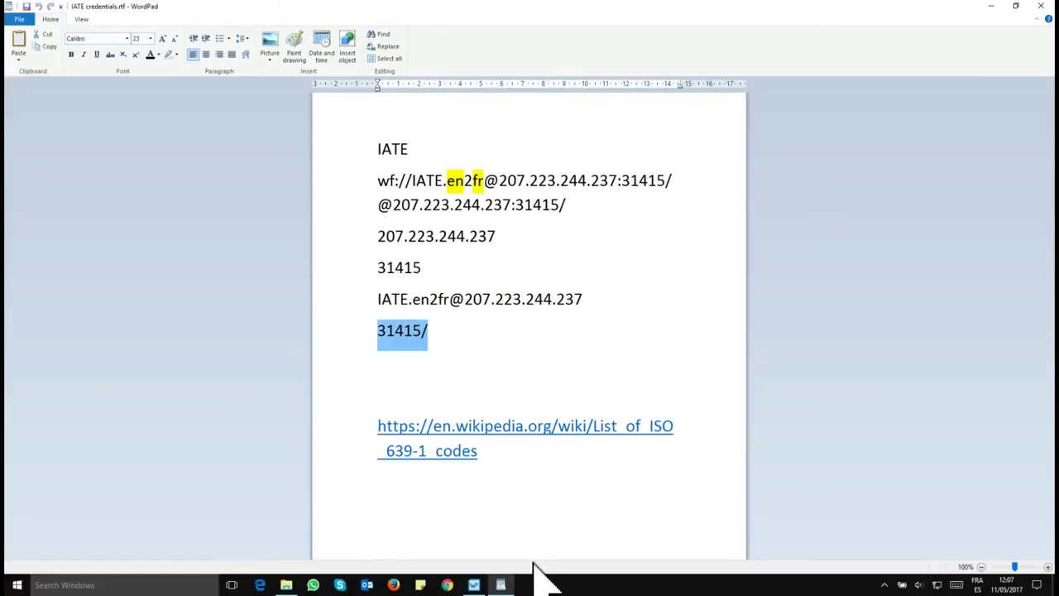
Select the Password entry and confirm the form to connect the read-only IATE glossary.
left_click(474, 584)
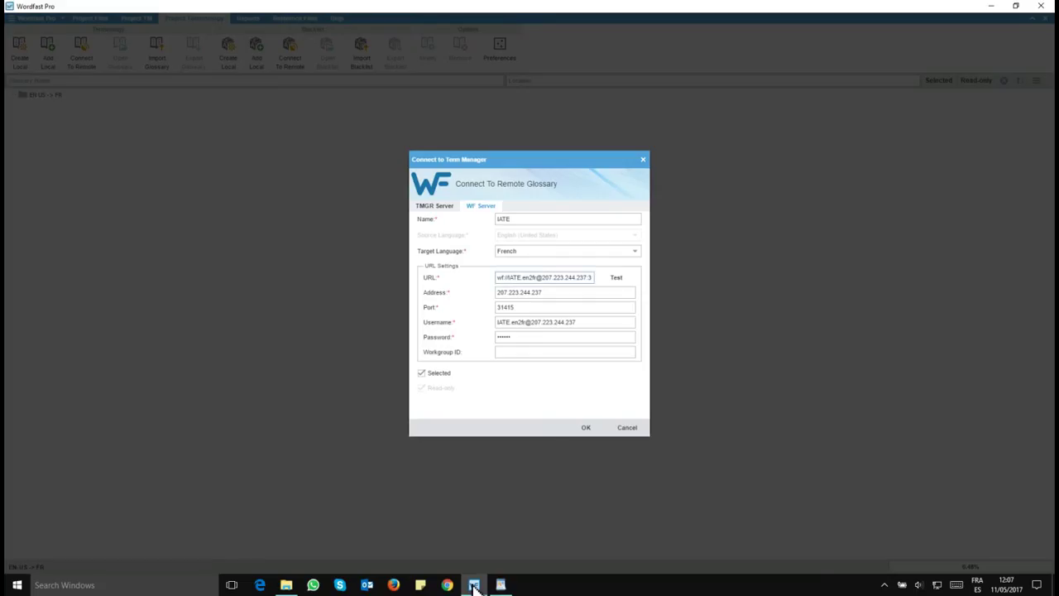
double_click(523, 338)
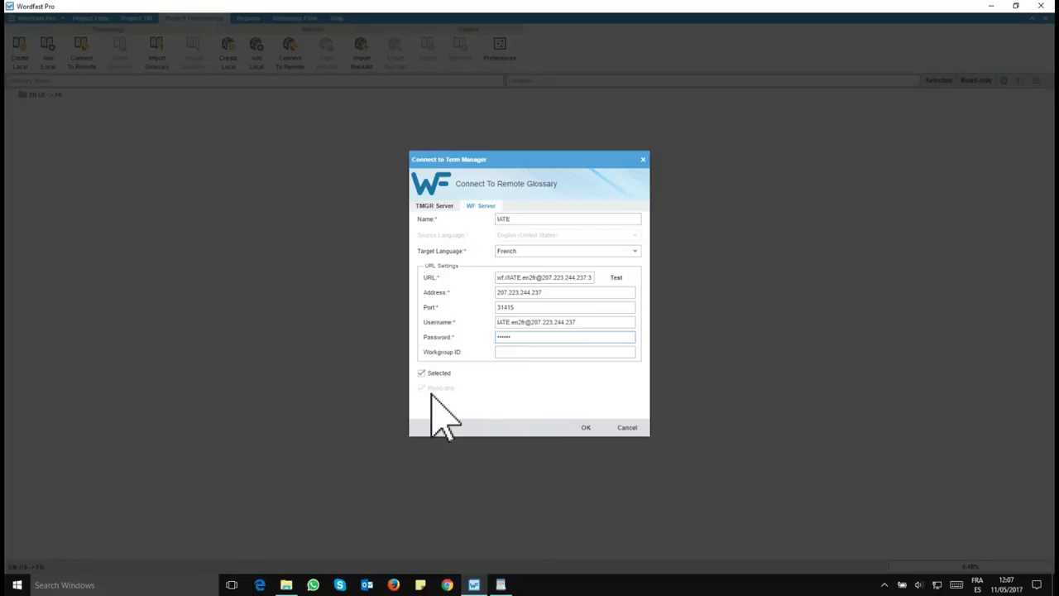
left_click(586, 428)
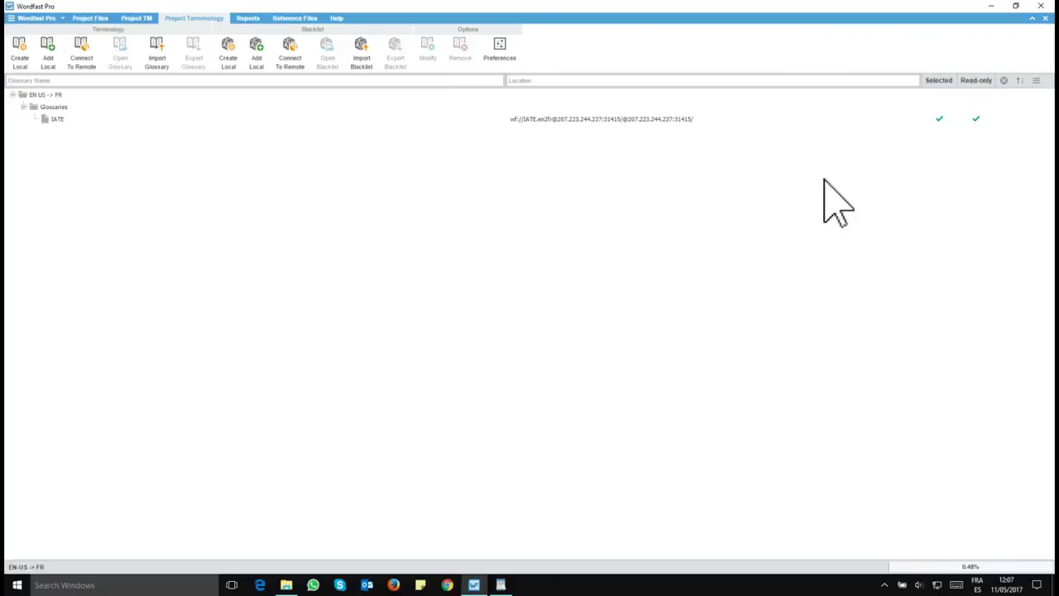
Open the Wordfast Wiki .txlf file from Project Files in the translation editor.
left_click(976, 118)
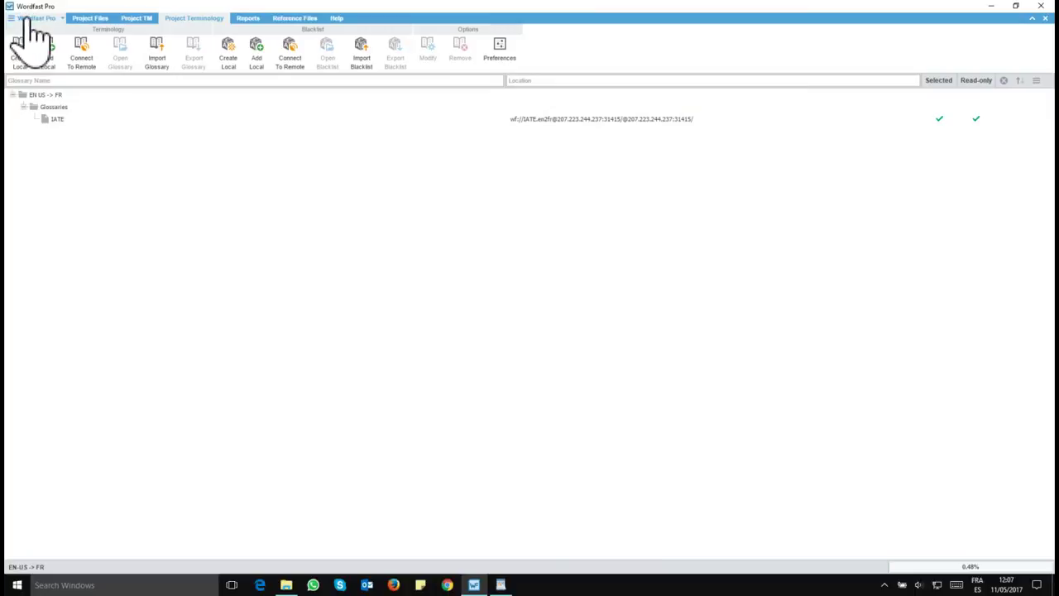
left_click(87, 19)
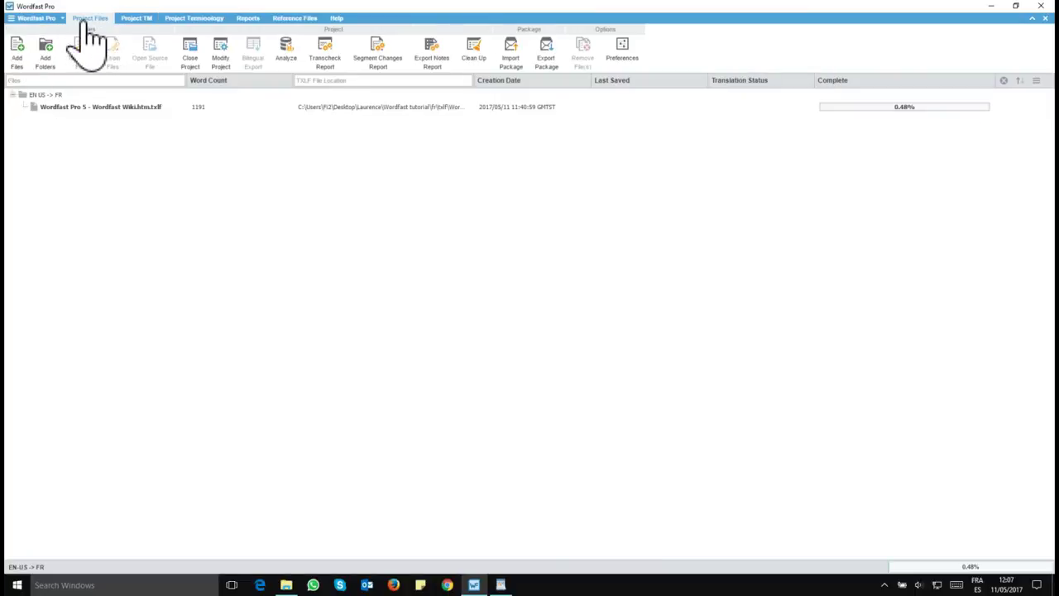
left_click(114, 108)
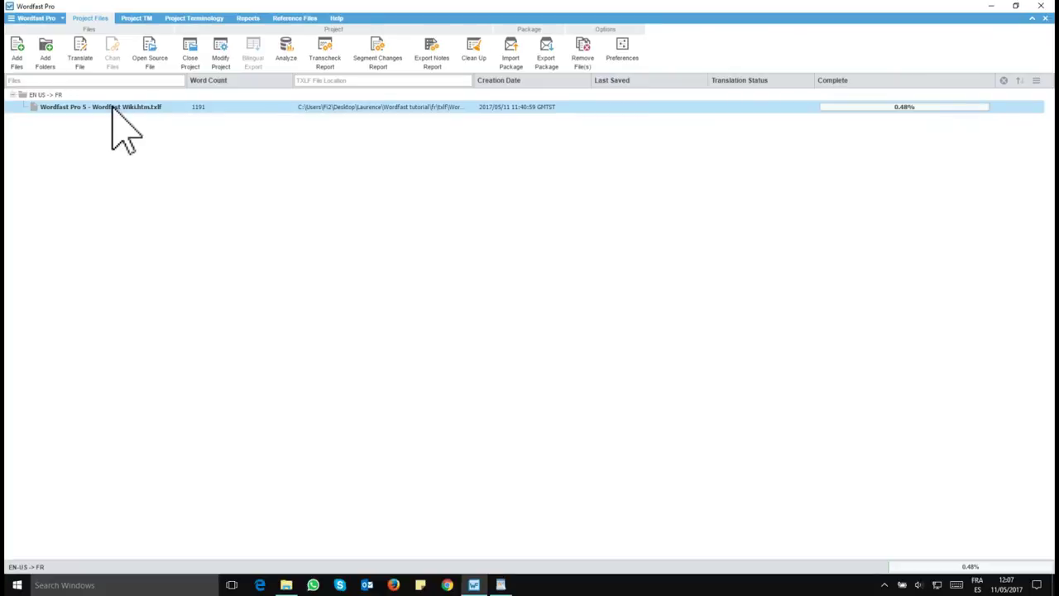
double_click(114, 108)
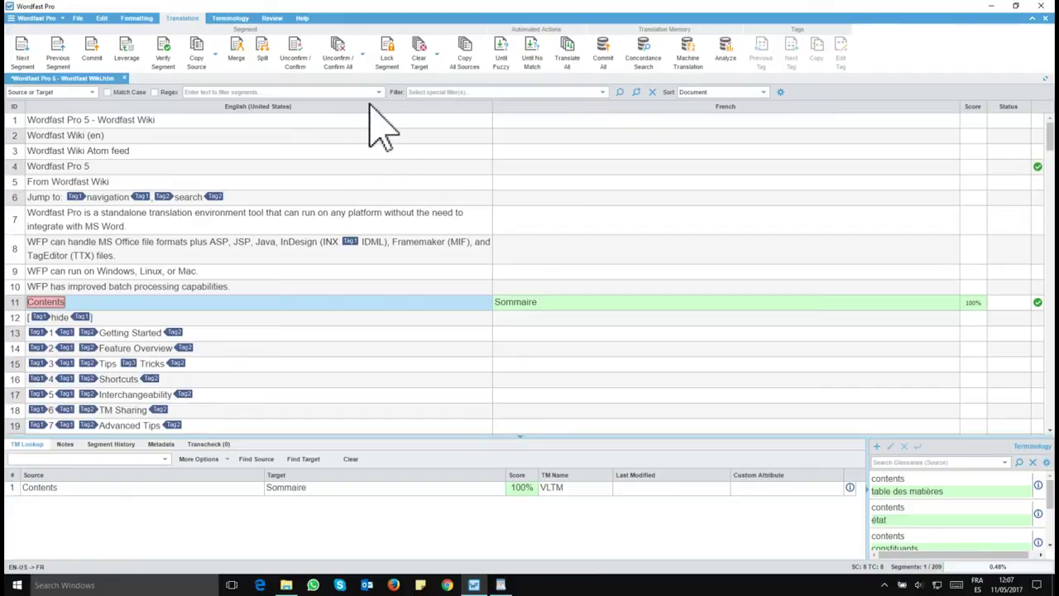
Apply Terminology > Highlight All Terms to mark glossary terms in the English source segments.
left_click(236, 20)
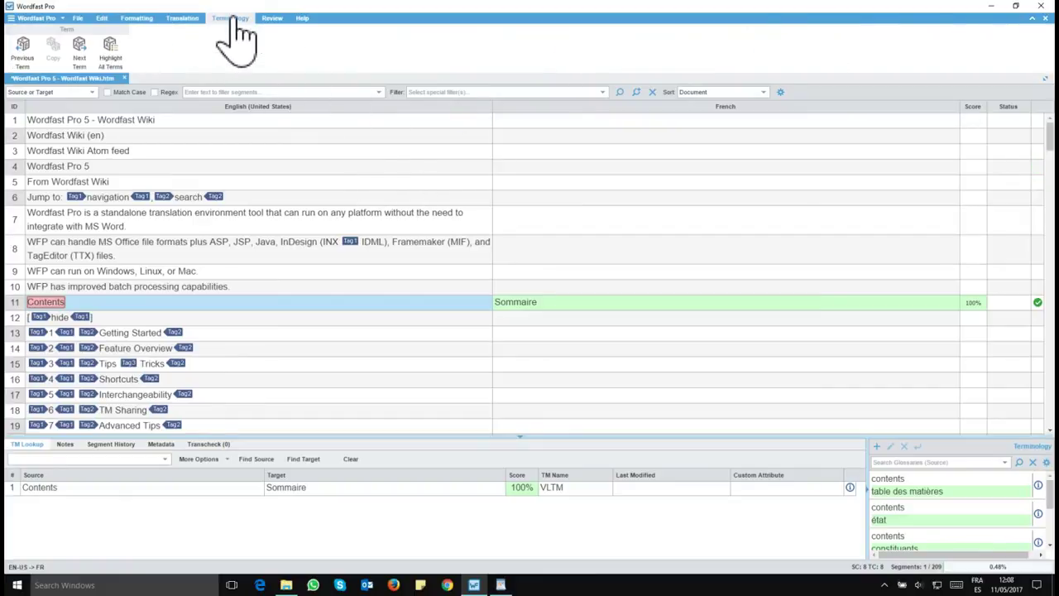
left_click(112, 50)
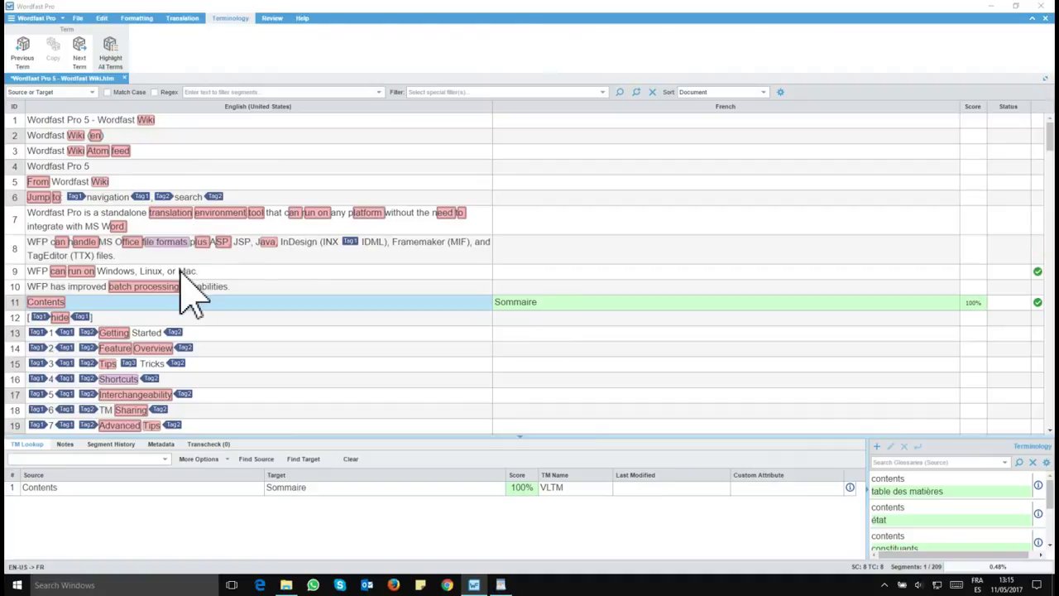
scroll(965, 534, "down", 1)
scroll(956, 525, "up", 2)
scroll(960, 533, "down", 1)
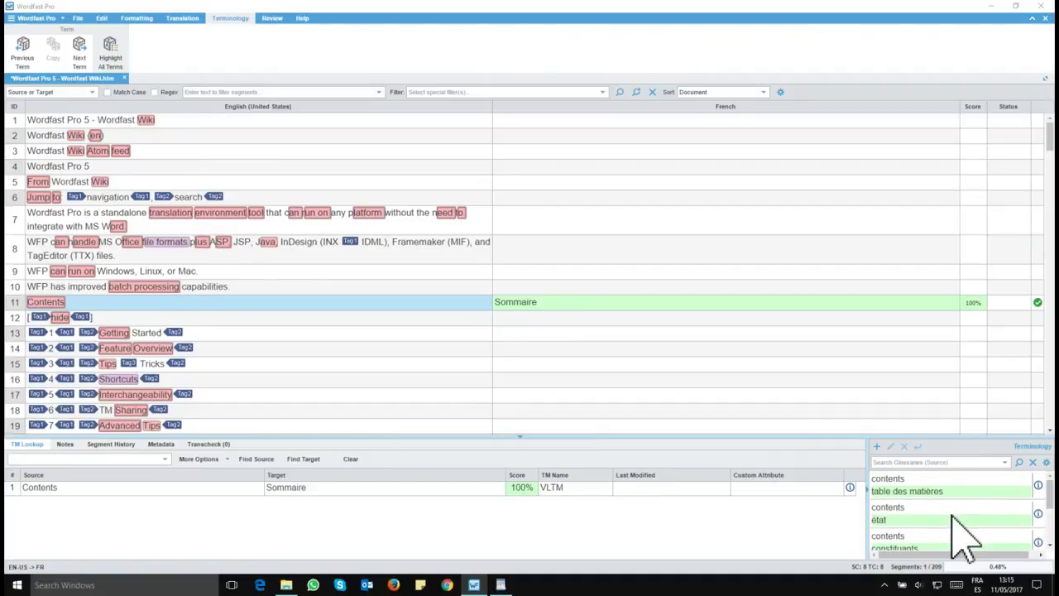